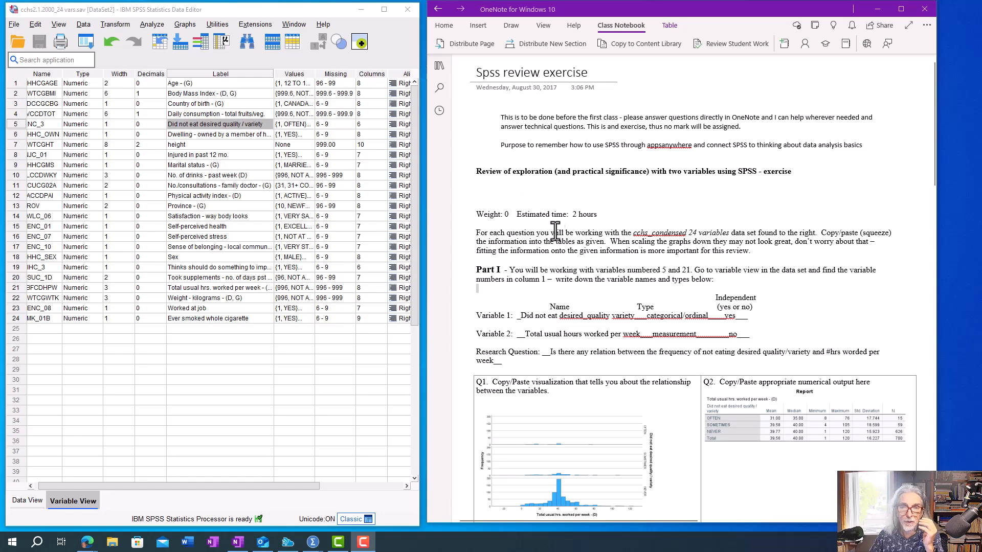
Read through the SPSS review exercise page, from its introduction to the Part I instructions and answer tables.
scroll(584, 248, down, 5)
scroll(584, 248, down, 5)
scroll(584, 248, up, 10)
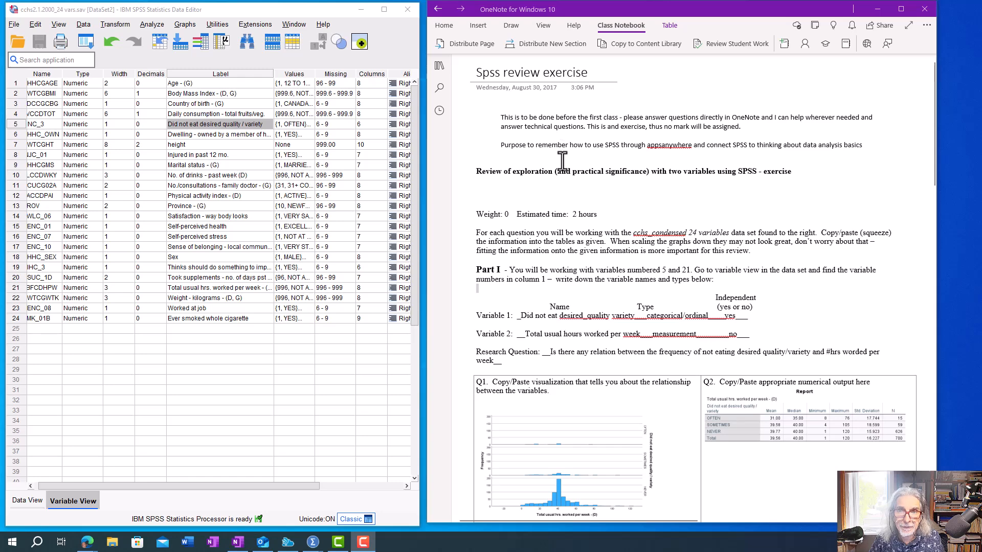
scroll(562, 172, down, 3)
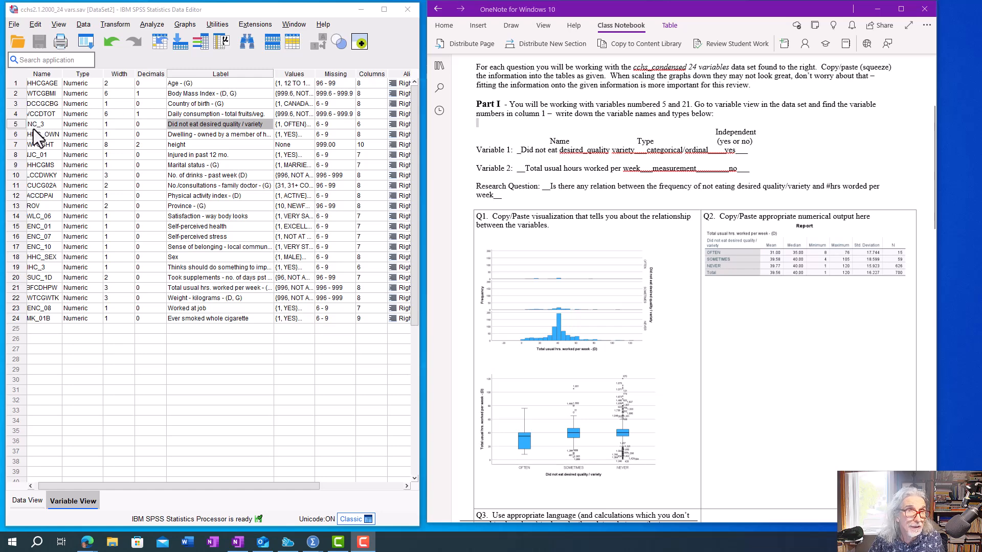
Locate variable 5 from Part I in the data set's variable list and widen the Label column to show full labels.
drag(130, 486, 100, 486)
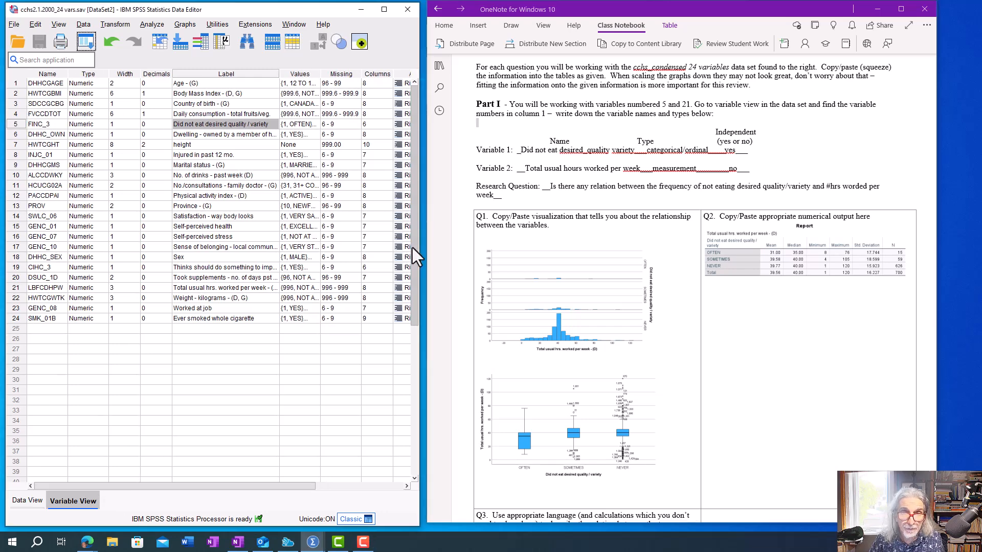
click(665, 104)
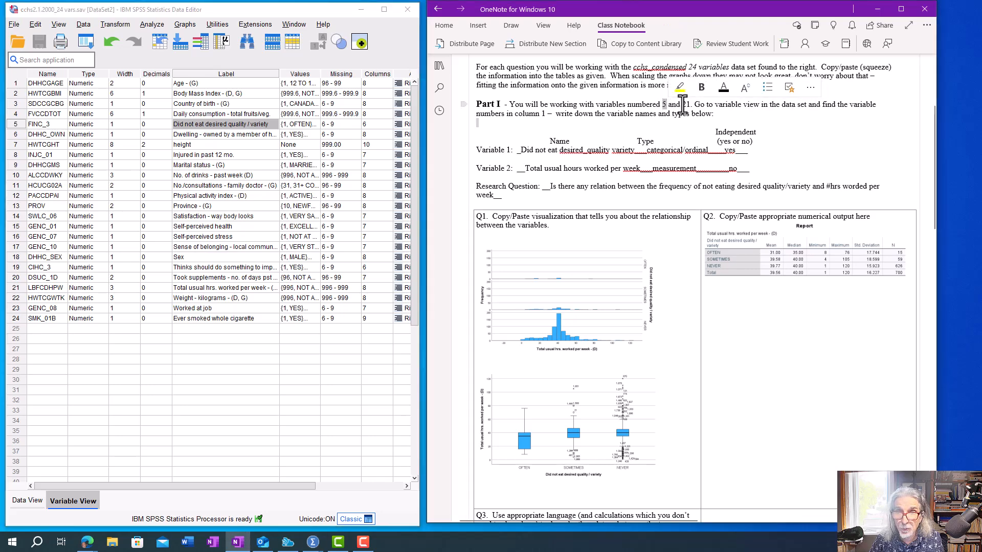
click(16, 124)
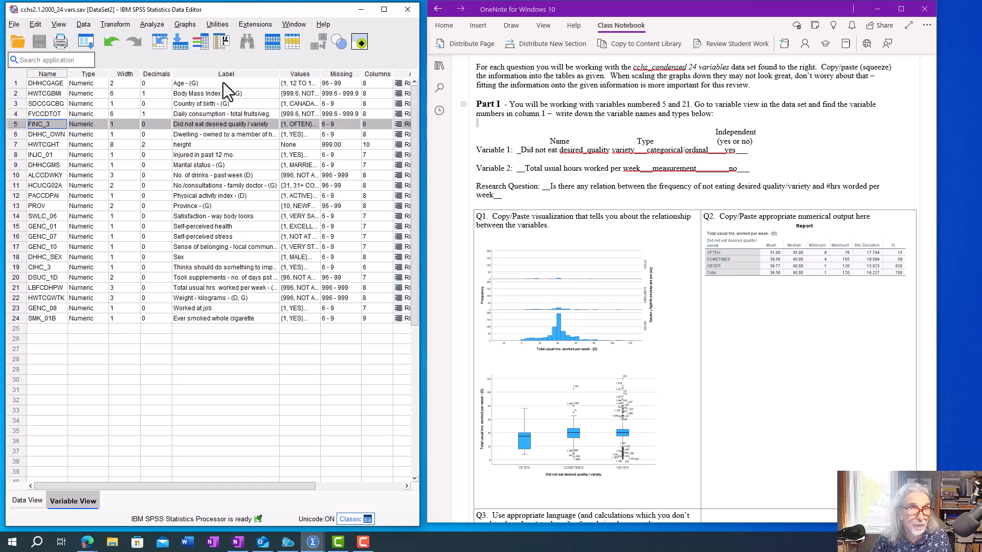
click(241, 125)
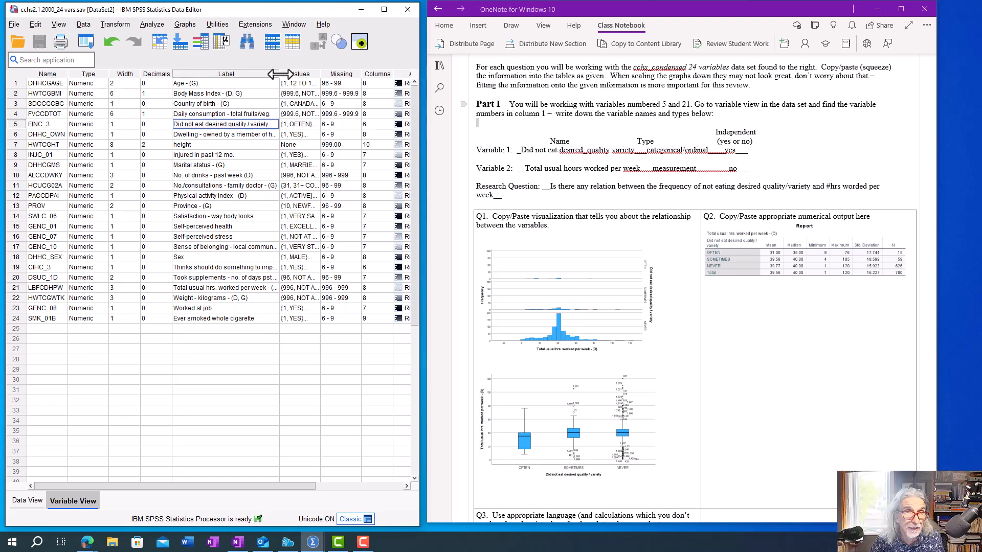
drag(281, 75, 297, 89)
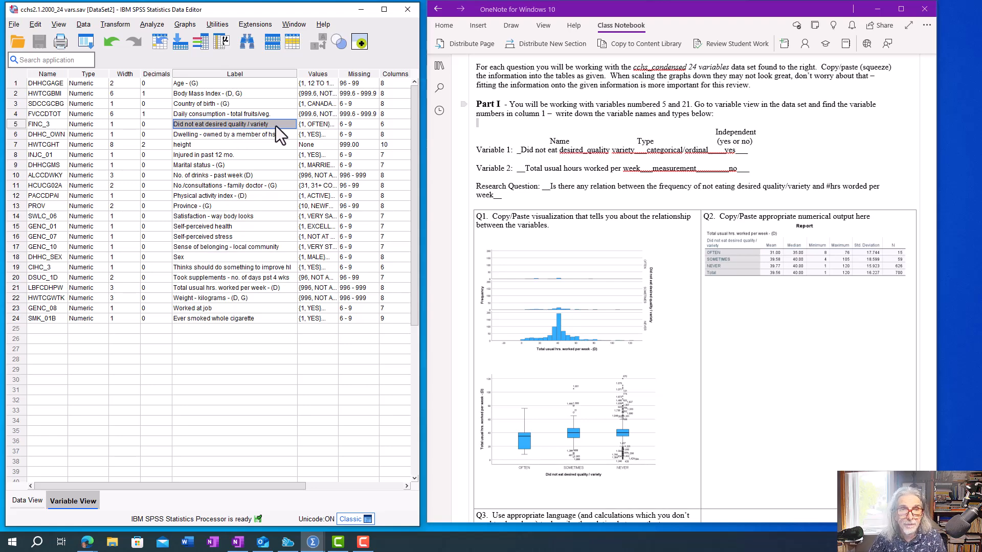
Examine the value labels of variable 5, FINC_3, against the Variable 1 entry in the exercise, leaving them unchanged.
double_click(334, 125)
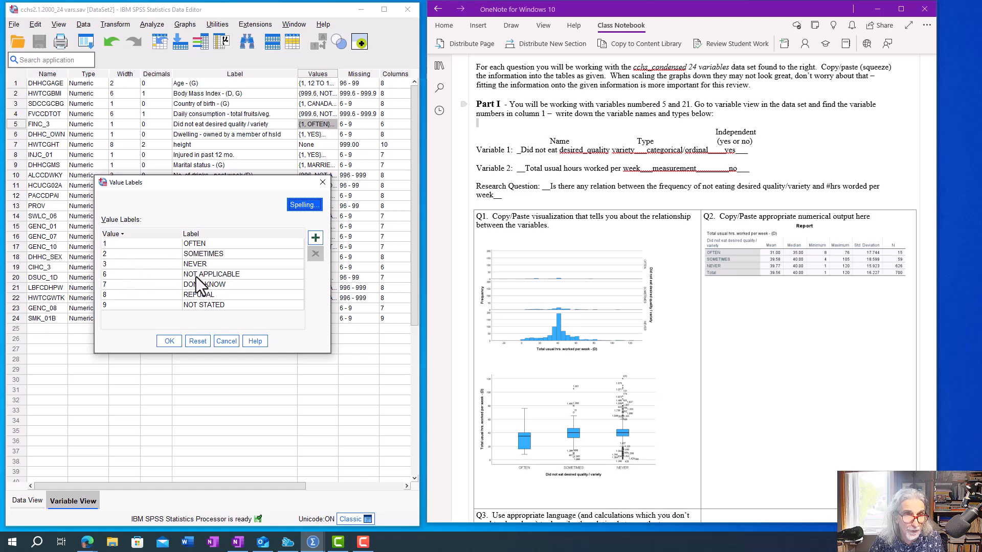
click(227, 343)
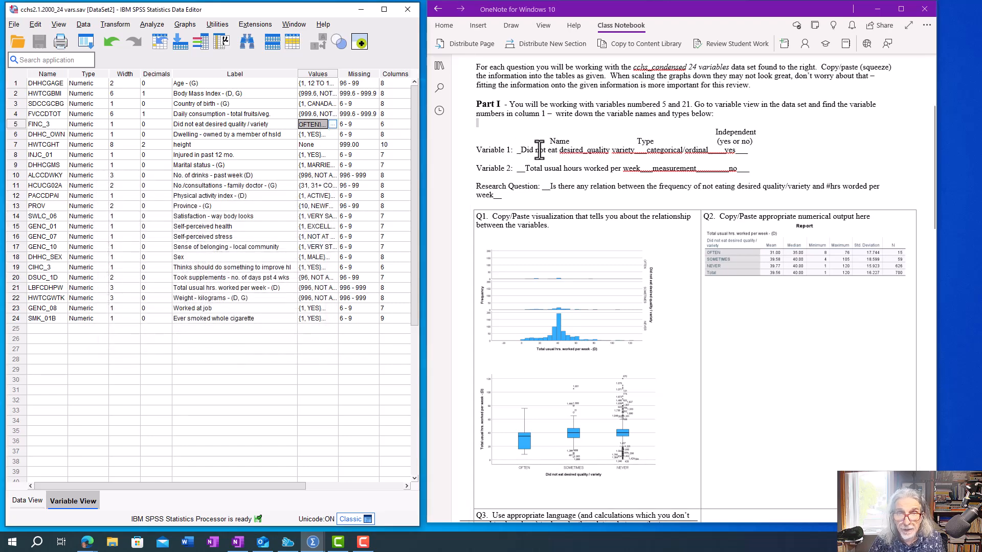
click(521, 148)
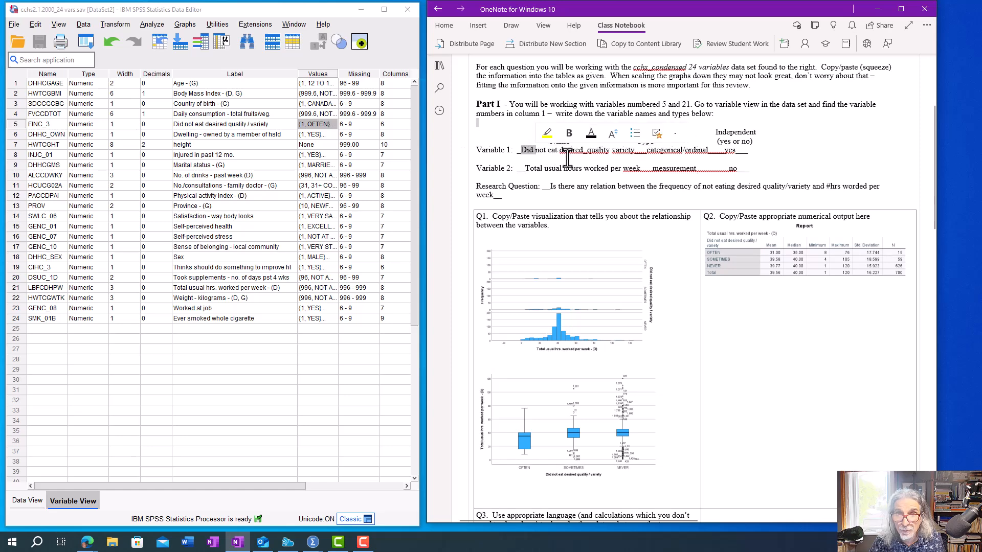
click(335, 125)
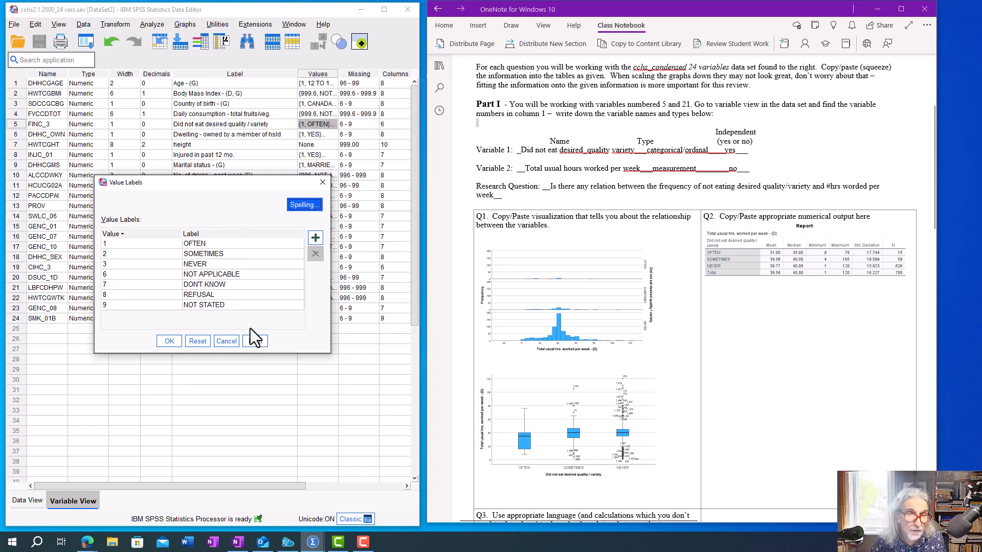
click(226, 341)
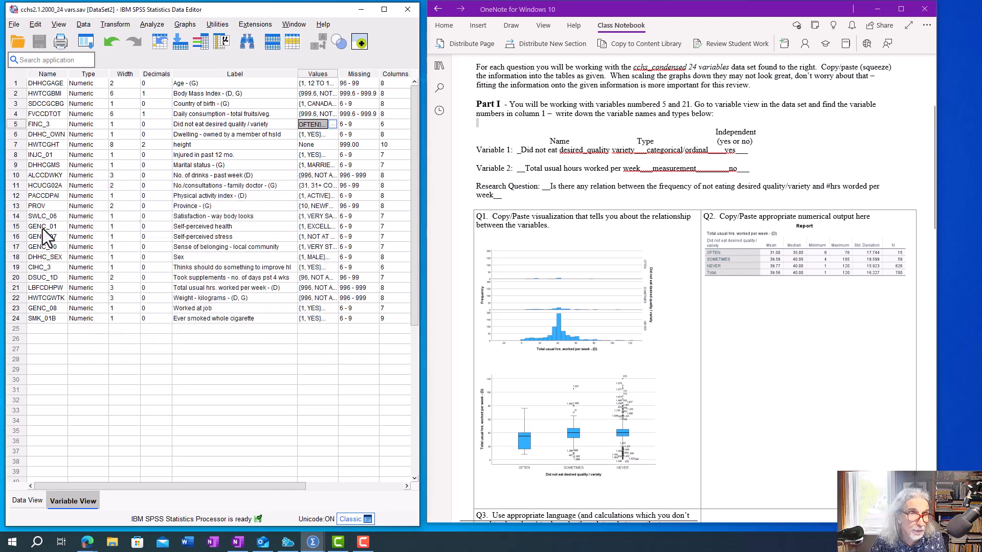
Locate variable 21, LBFCDHPW, and examine its value labels without changing them.
click(32, 290)
click(14, 290)
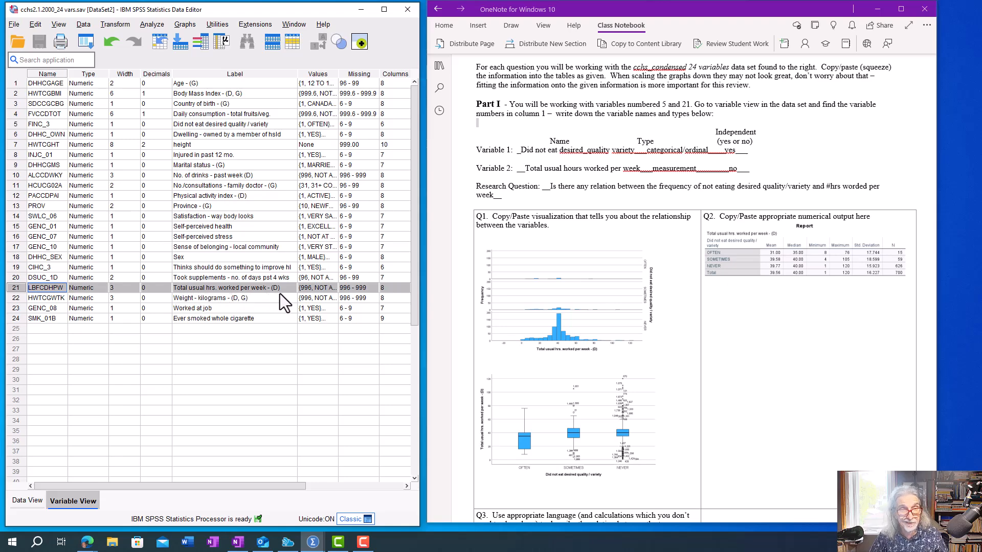
double_click(331, 289)
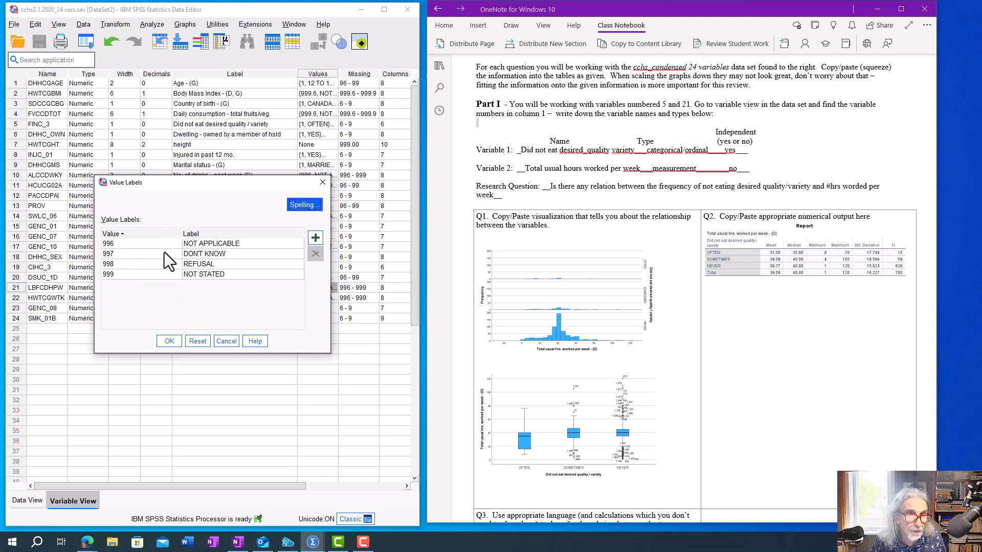
click(226, 341)
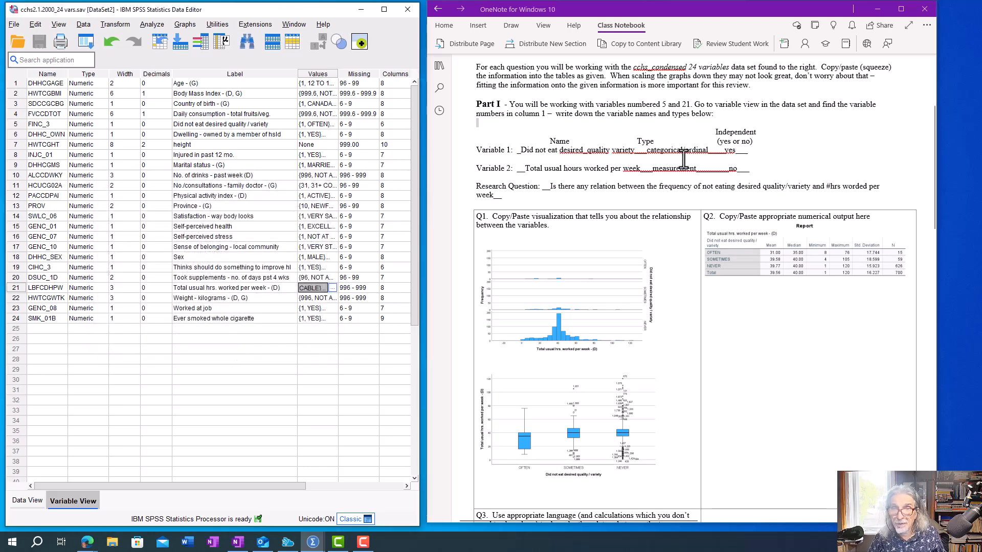
Review the variable types in Part I and correct the Variable 1 name to read "quality/variety" with a slash.
drag(645, 149, 711, 152)
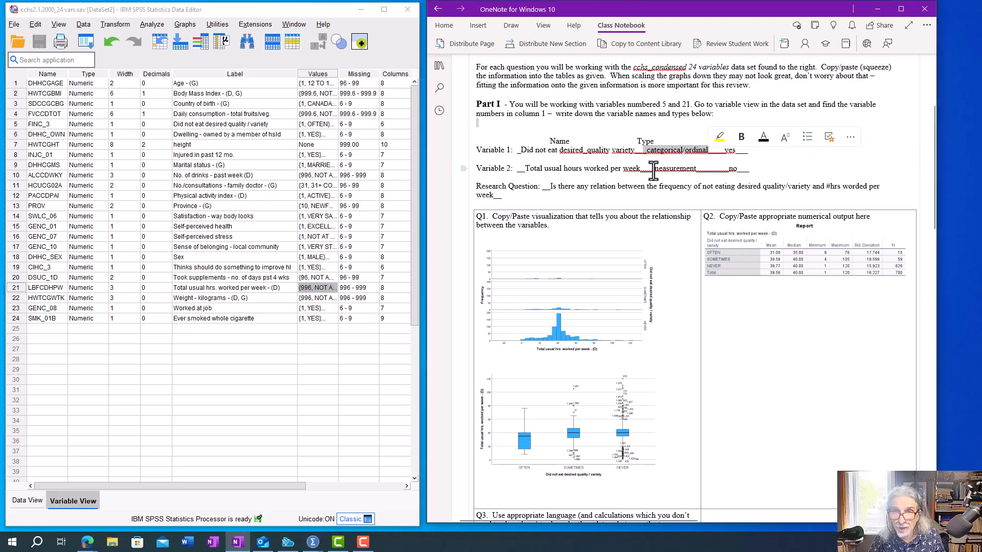
click(655, 171)
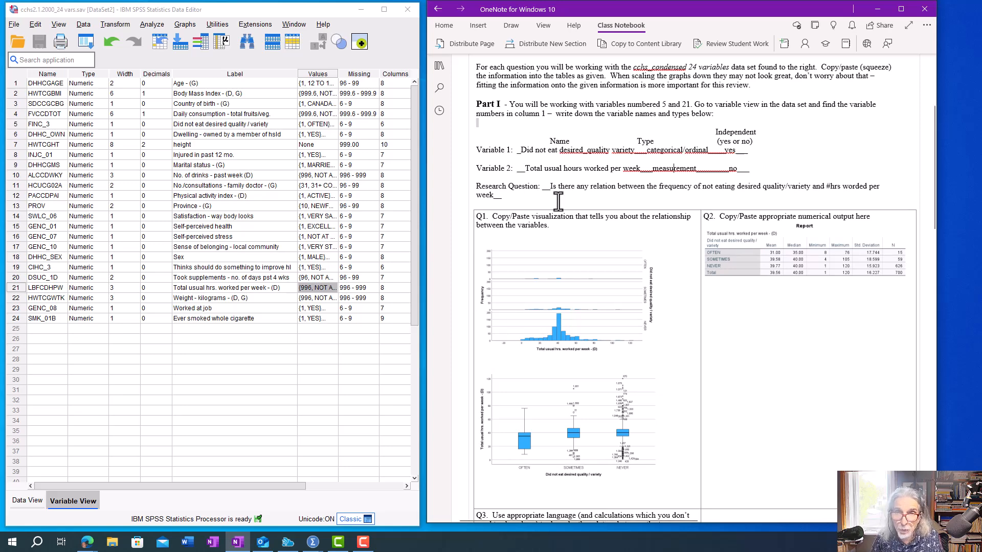
text(/)
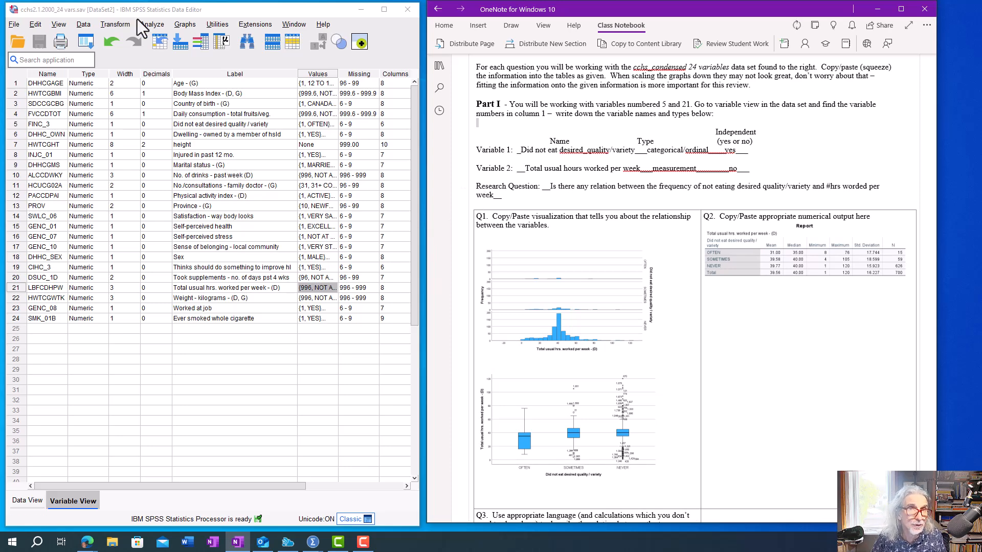
Examine the variable and category axis of the simple boxplot for groups of cases, and close it without creating the chart.
click(185, 25)
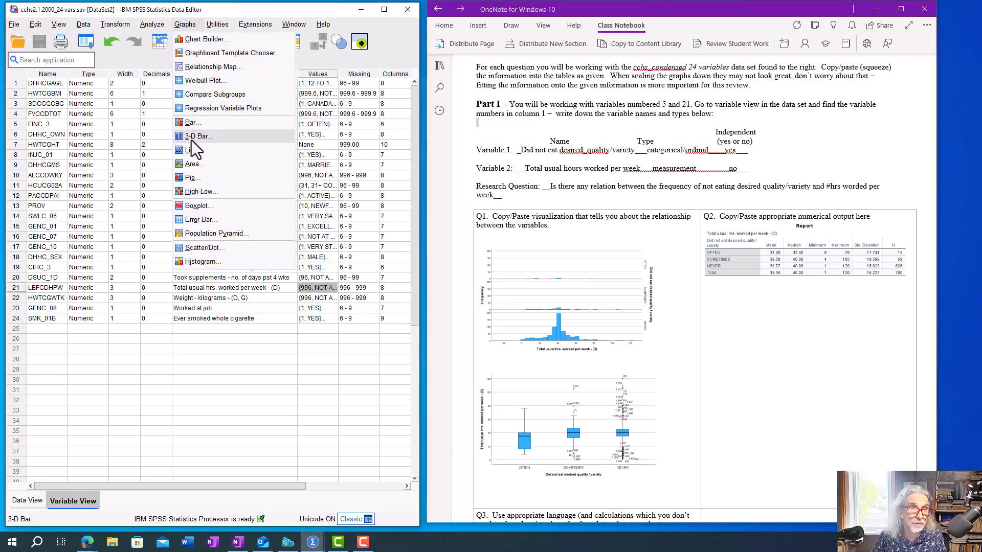
mouse_move(204, 19)
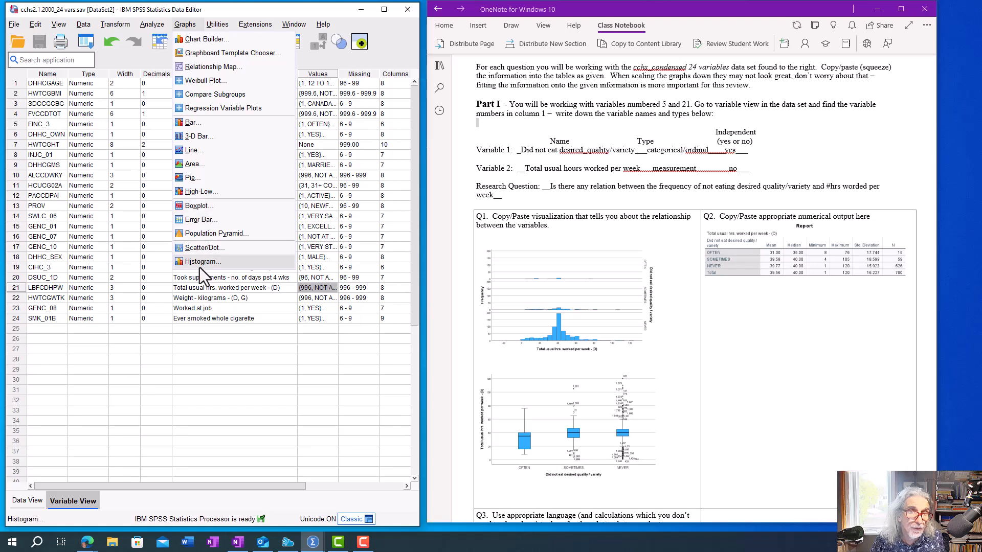
click(198, 206)
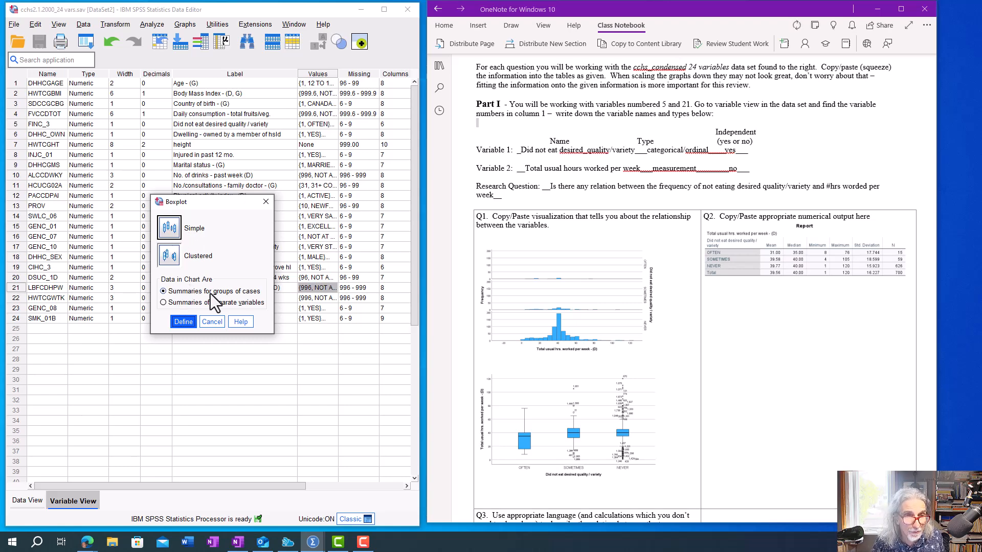
click(183, 323)
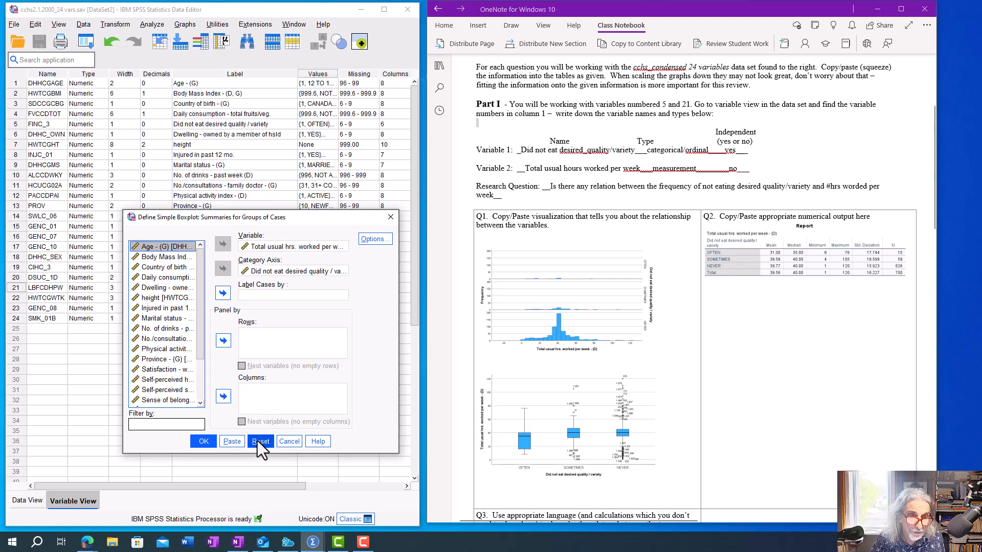
click(288, 440)
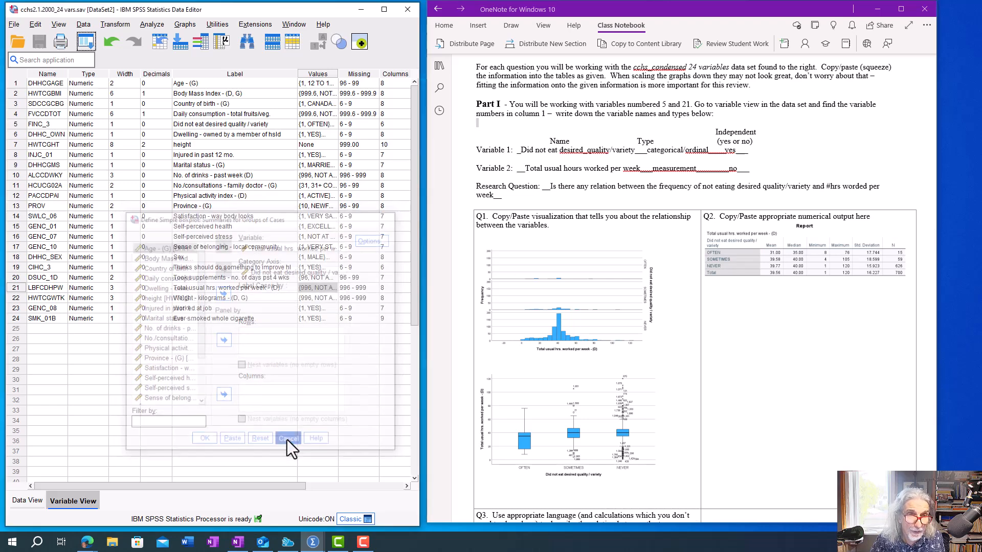
Examine the Histogram setup's variable and row panel variable, and close it without creating the chart.
click(183, 24)
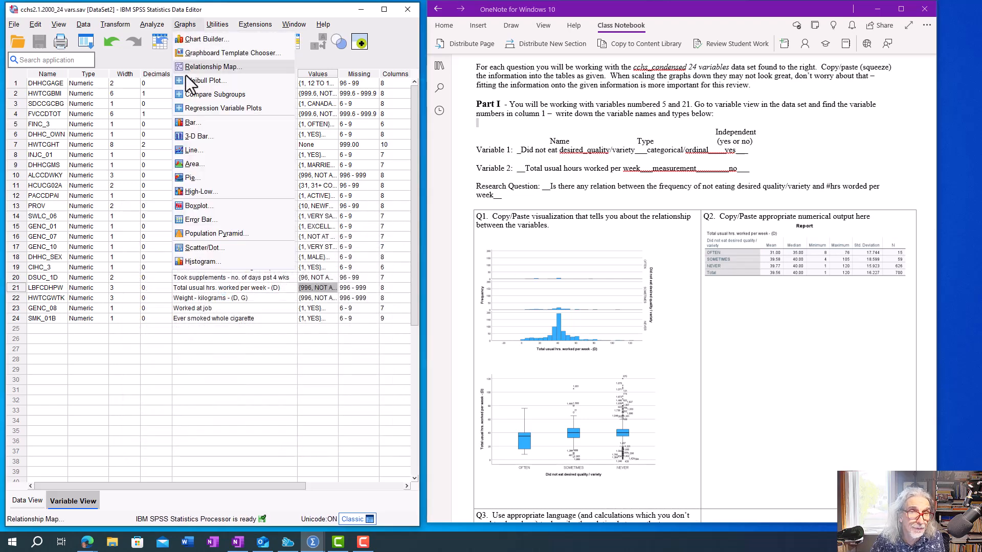
click(198, 257)
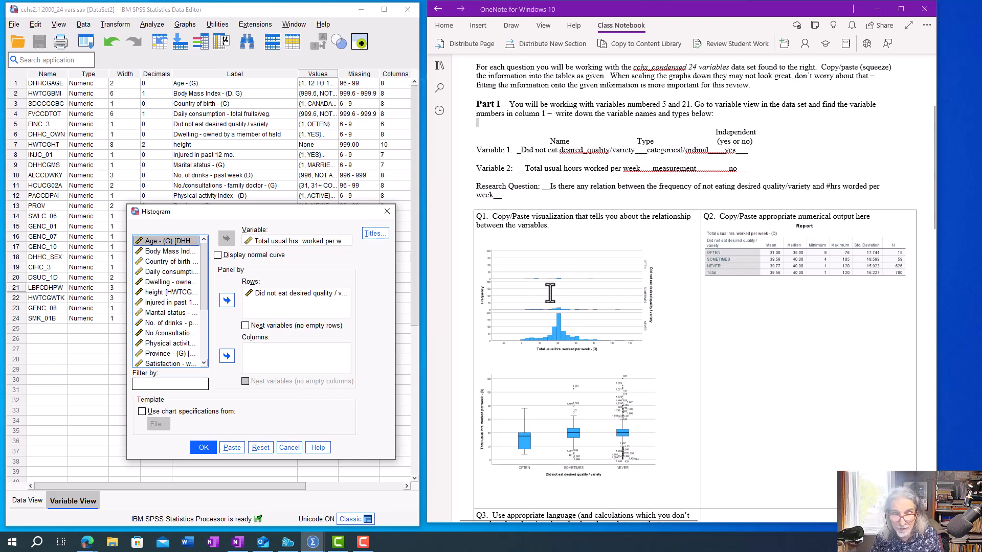
click(288, 447)
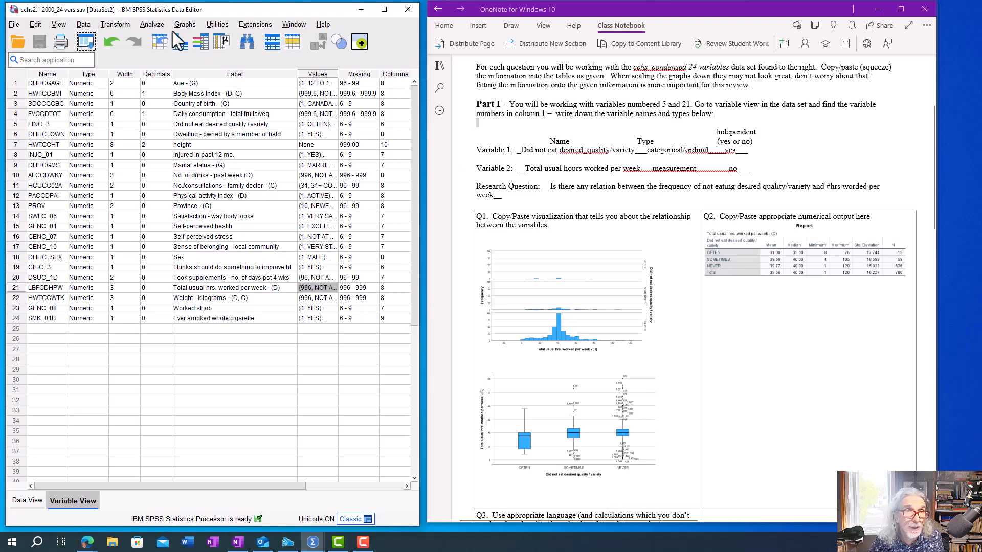
Examine the Means procedure's dependent and layer variables and its cell statistics options, and close it without running.
click(155, 25)
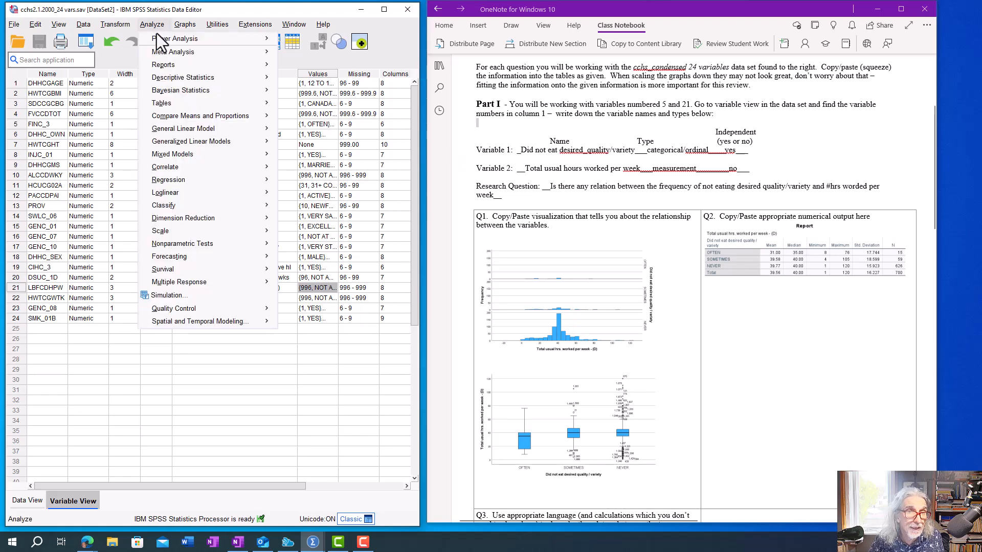
mouse_move(175, 112)
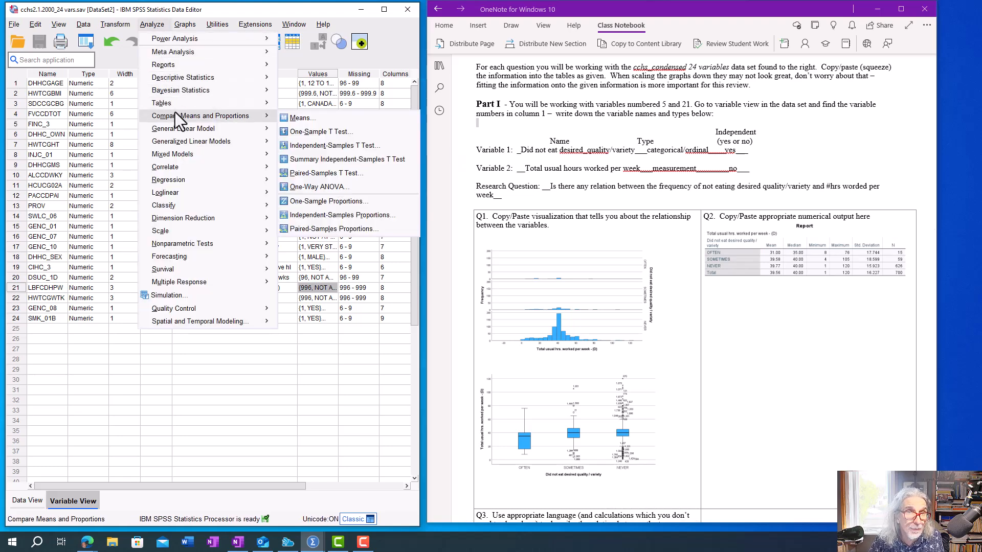
click(304, 118)
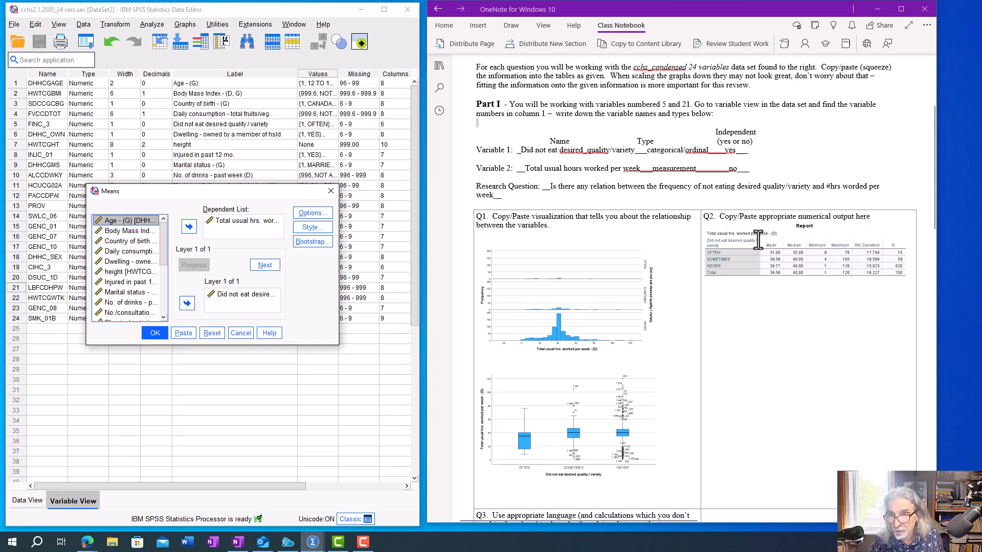
click(306, 214)
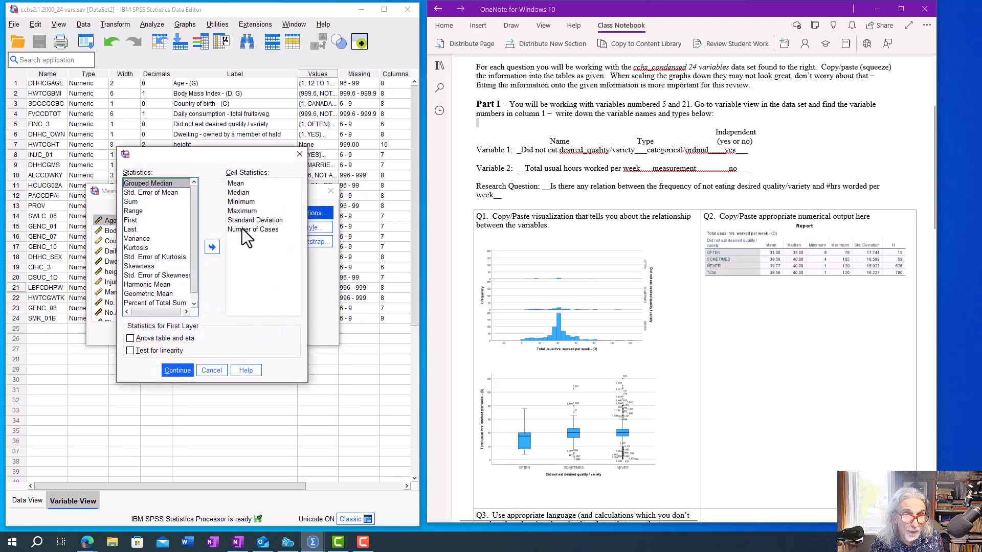
drag(243, 213, 245, 222)
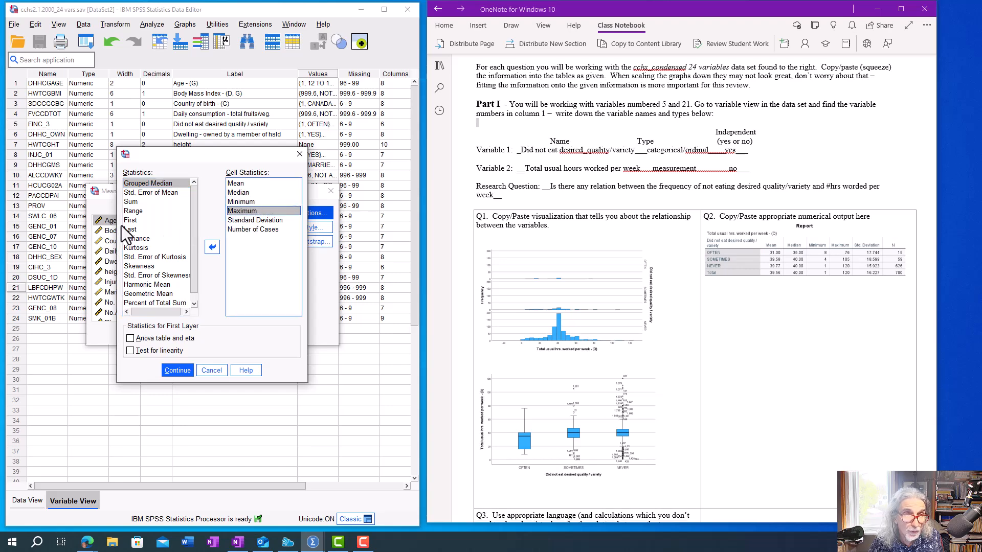
drag(191, 273, 191, 282)
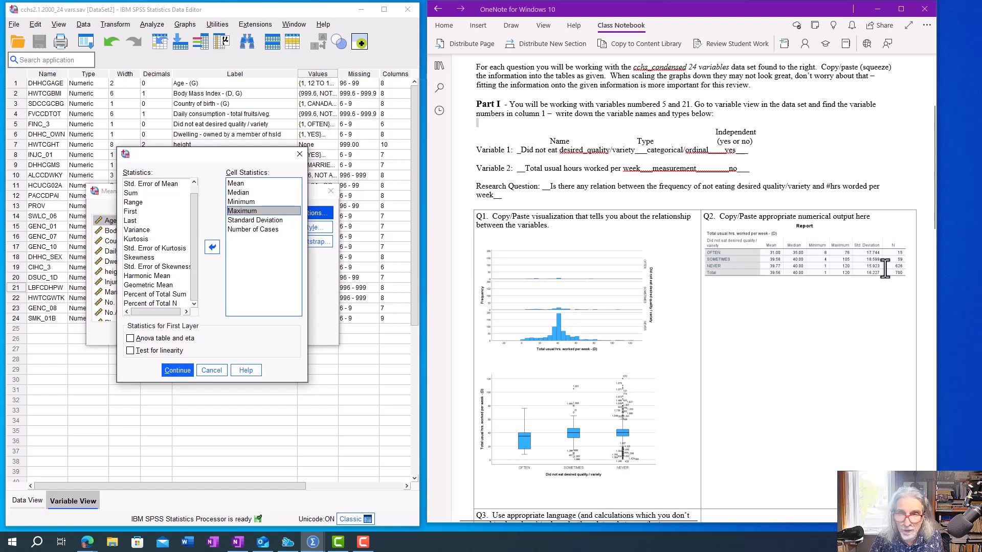
click(213, 370)
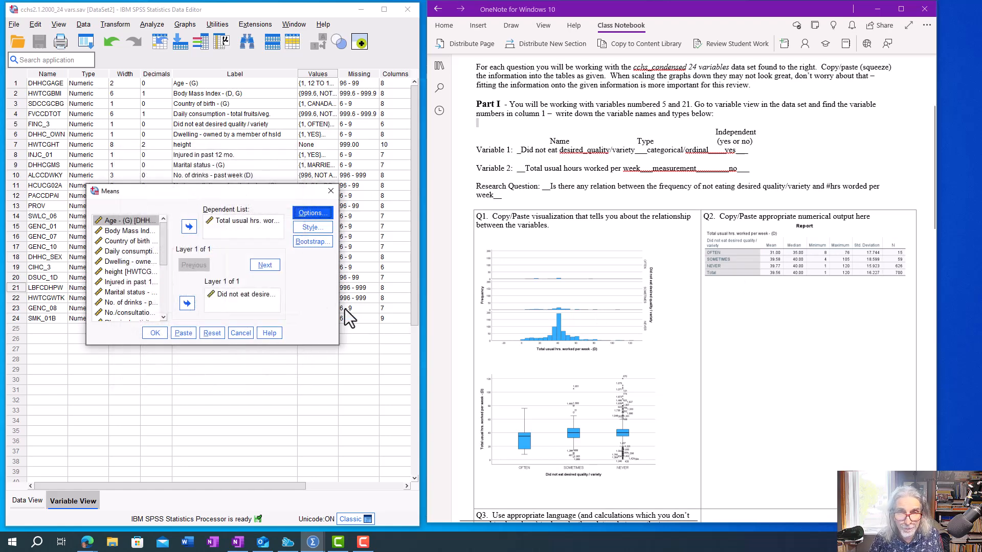
click(246, 332)
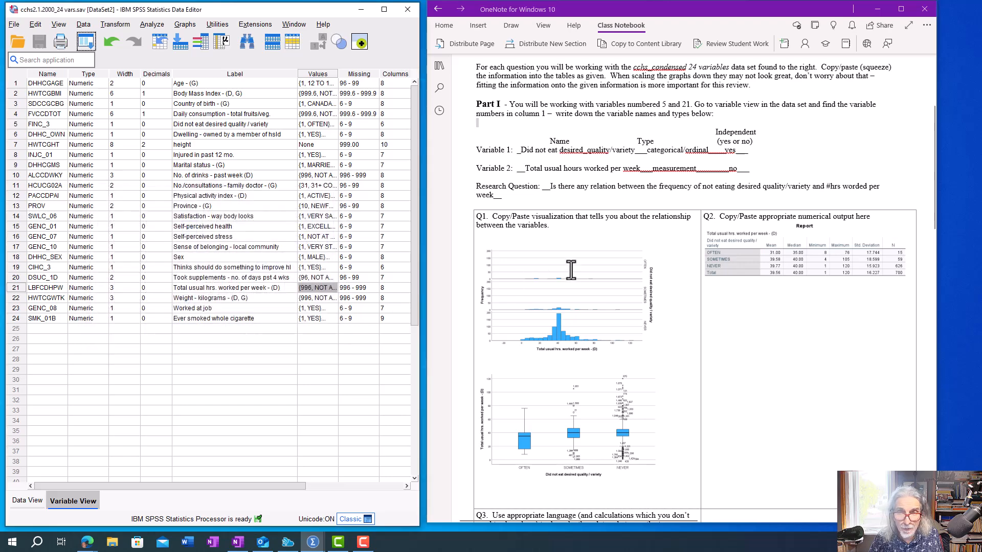
Compare the written Q3 answer with the Q1 histogram and boxplot and the Q2 report table.
scroll(570, 267, down, 2)
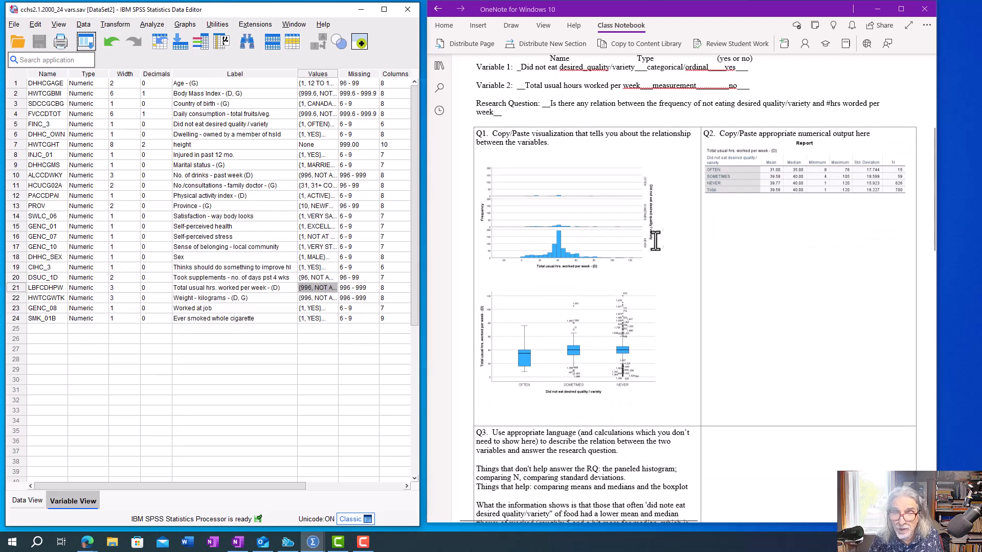
scroll(656, 235, down, 3)
scroll(655, 242, up, 2)
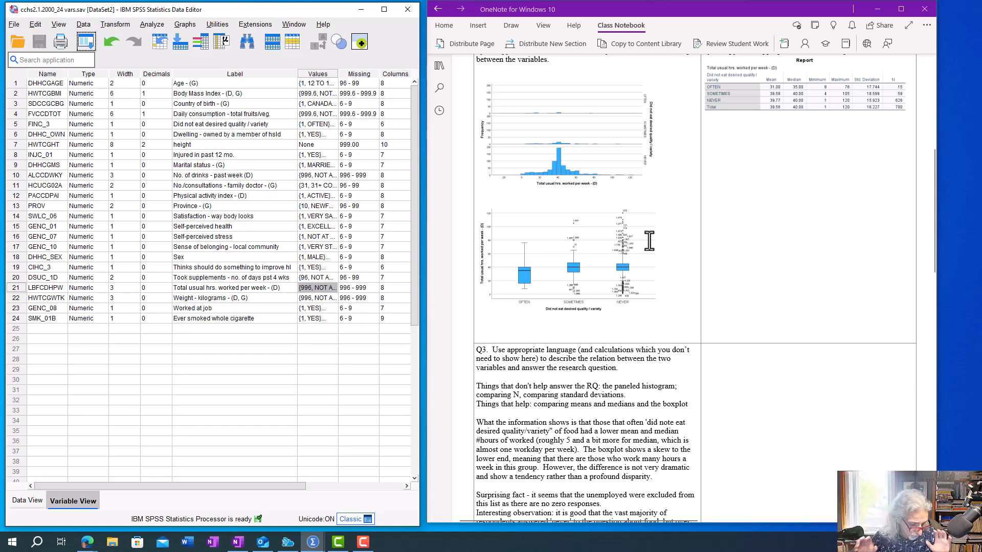
scroll(649, 241, down, 4)
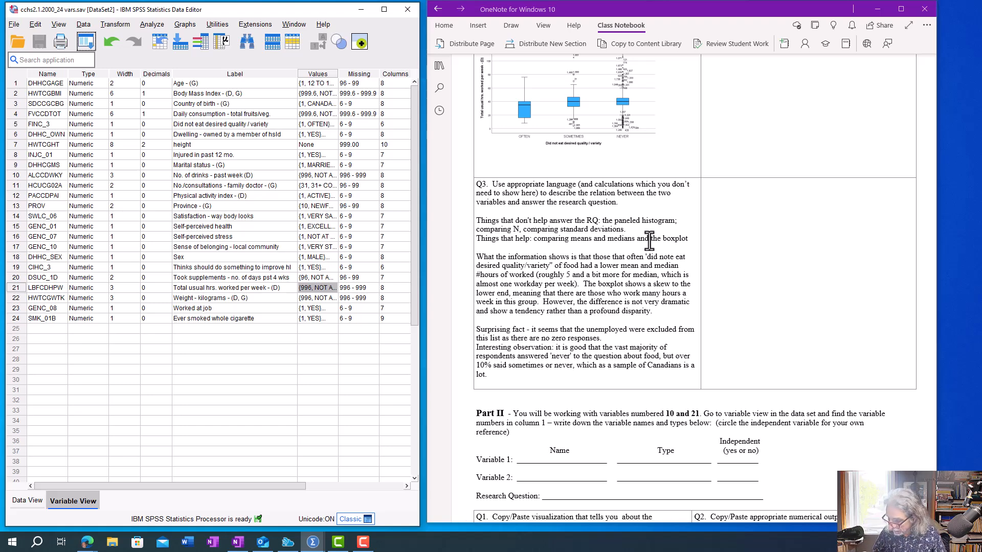
scroll(706, 225, up, 4)
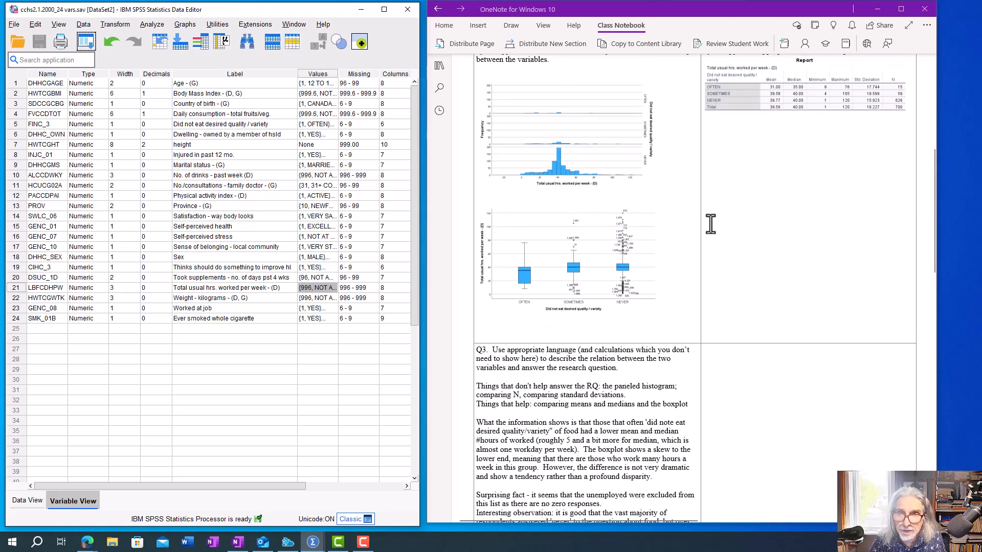
scroll(706, 238, up, 2)
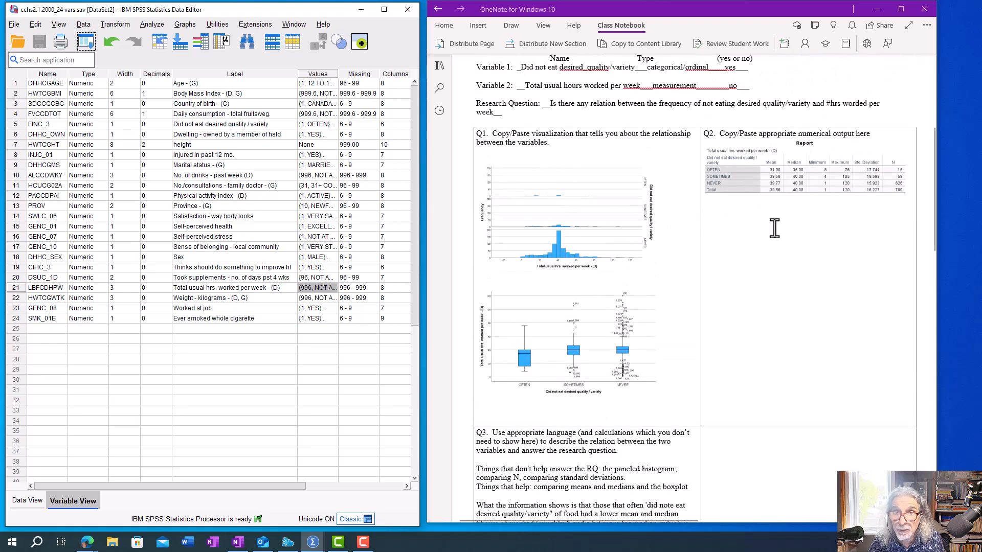